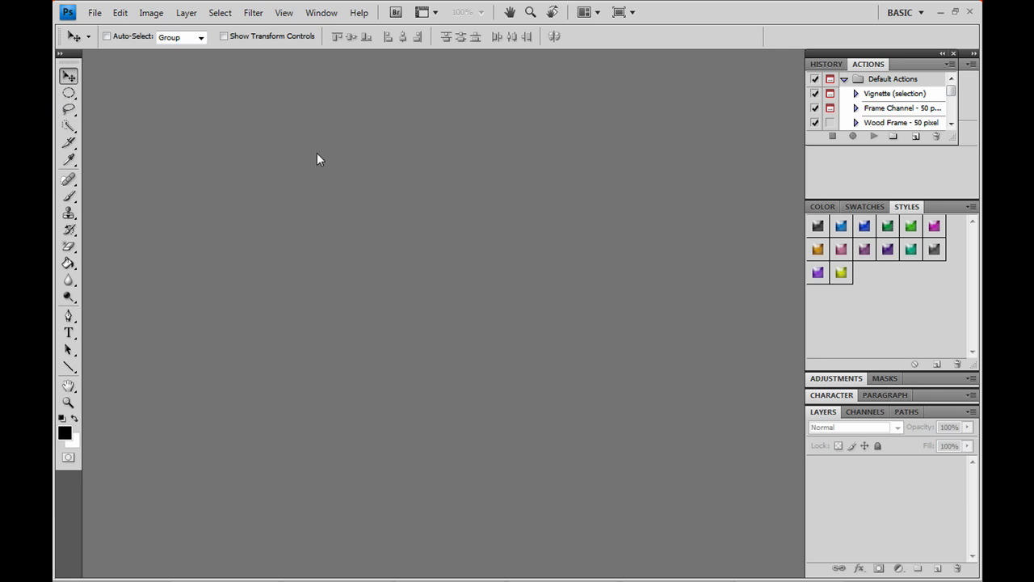
# Step: Open Desert Landscape.jpg from the Sample Pictures folder
pyautogui.click(95, 14)
pyautogui.click(113, 43)
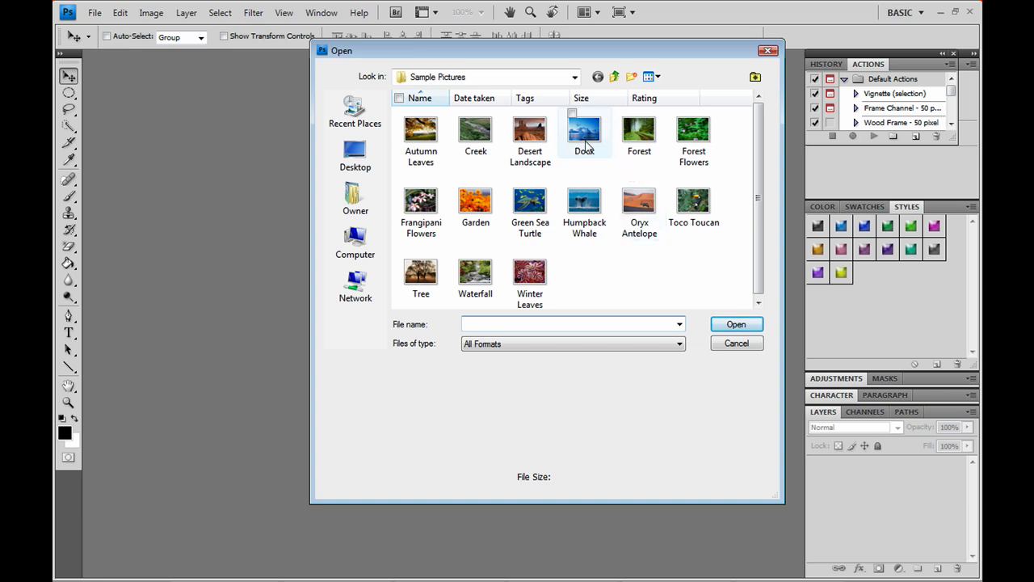
pyautogui.click(530, 133)
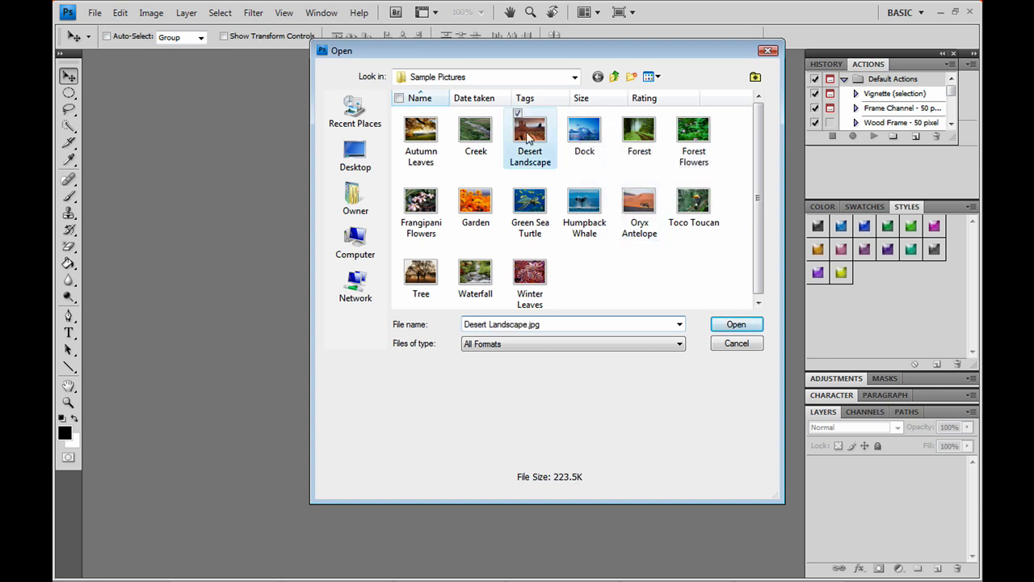
pyautogui.click(736, 324)
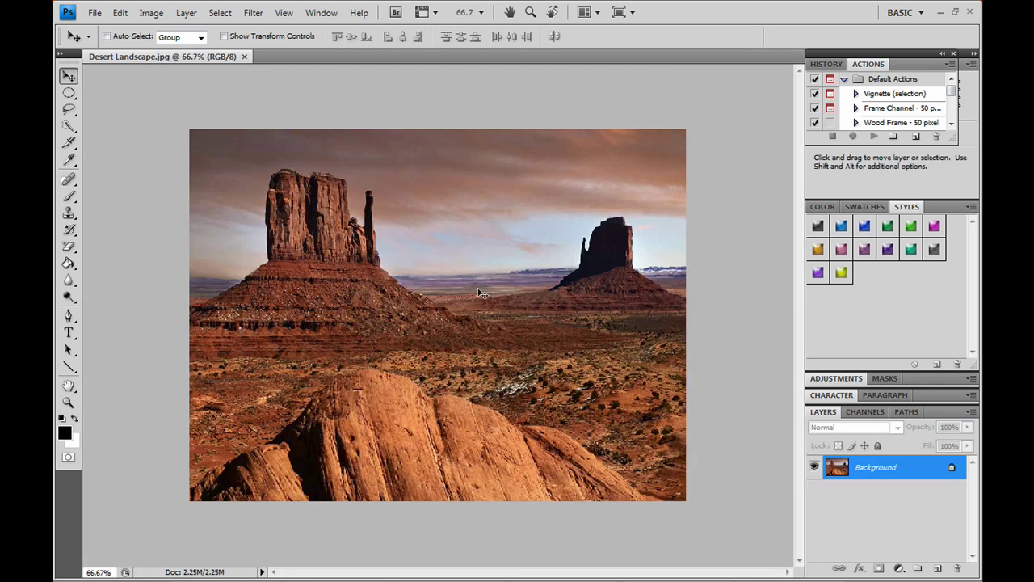
# Step: Choose the Rectangular Marquee tool and set its Feather to 8 px
pyautogui.click(69, 93)
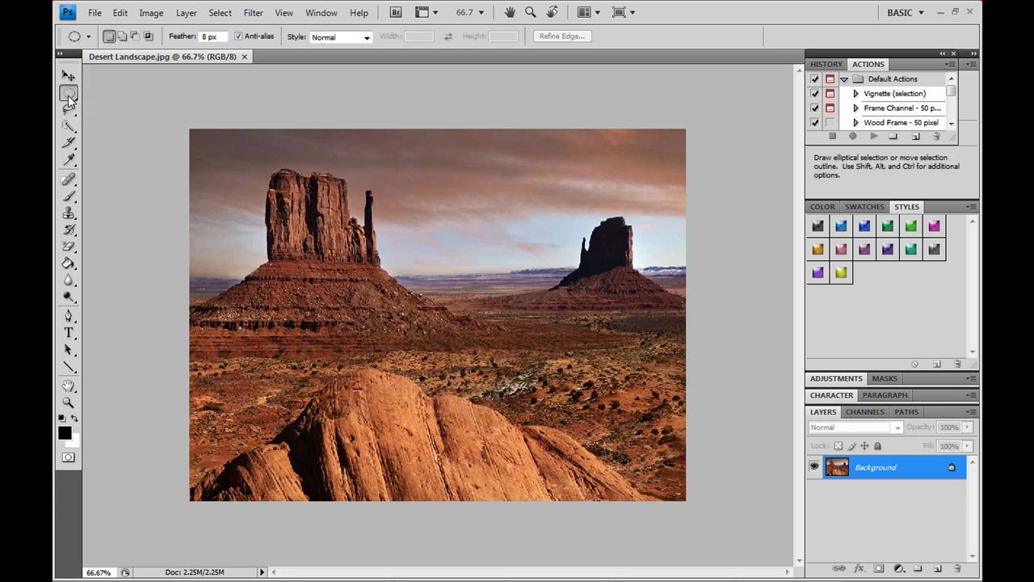
pyautogui.rightClick(69, 95)
pyautogui.click(137, 90)
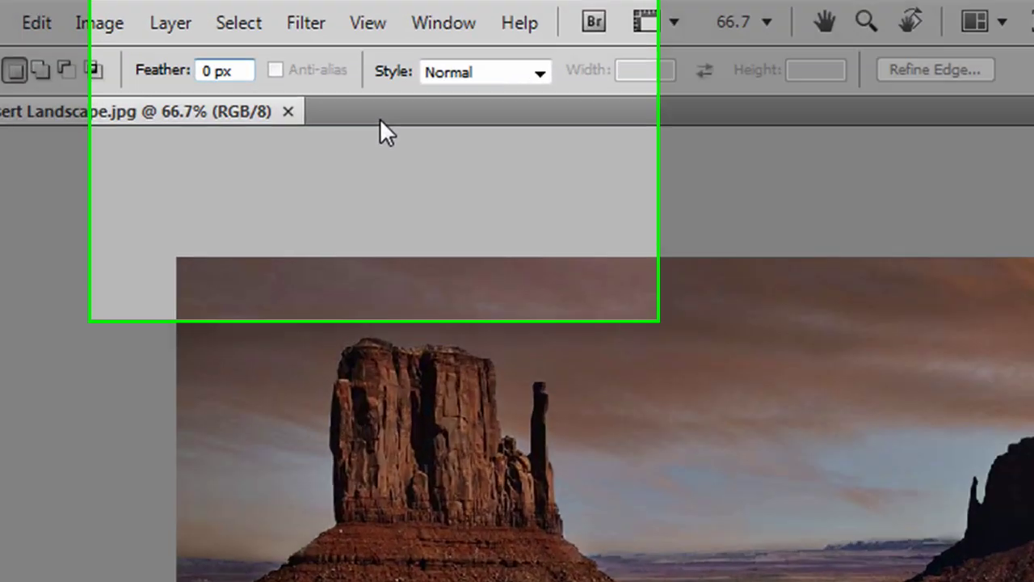
pyautogui.press('BackSpace')
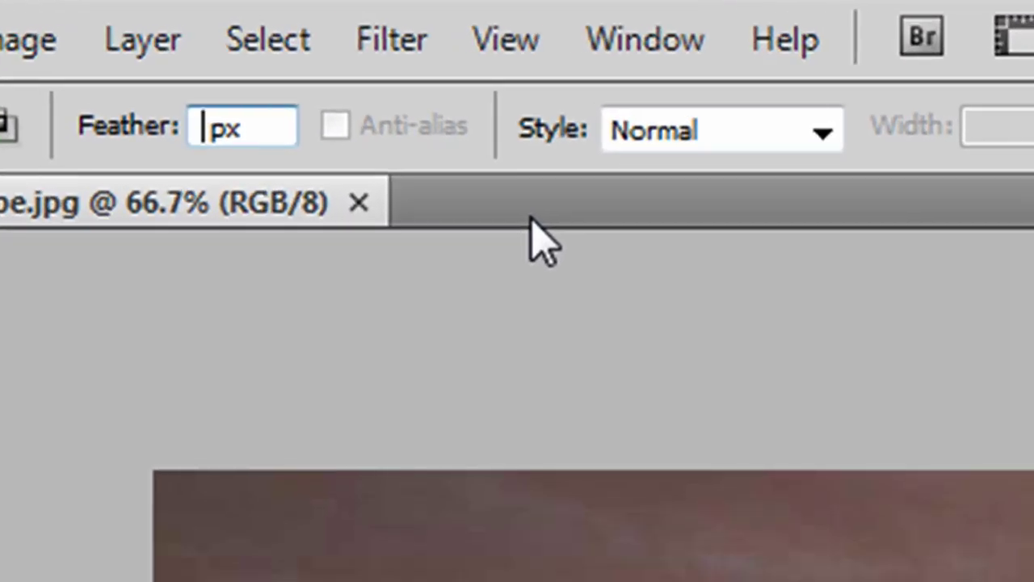
pyautogui.write('8')
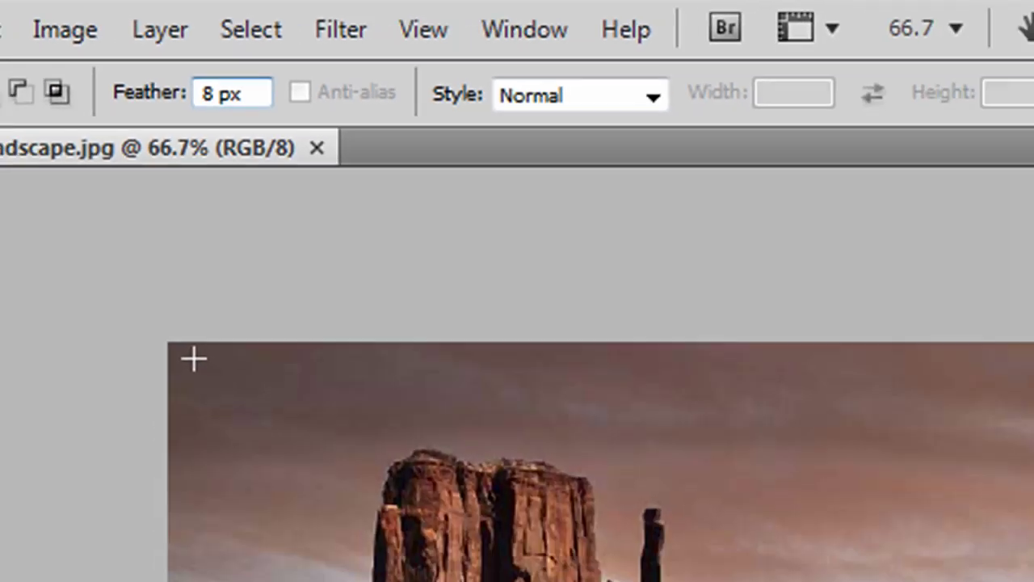
# Step: Drag a rectangular selection around the left butte and its sky
pyautogui.moveTo(186, 484); pyautogui.dragTo(236, 581)
pyautogui.moveTo(211, 235); pyautogui.dragTo(358, 402)
pyautogui.moveTo(435, 452); pyautogui.dragTo(529, 393)
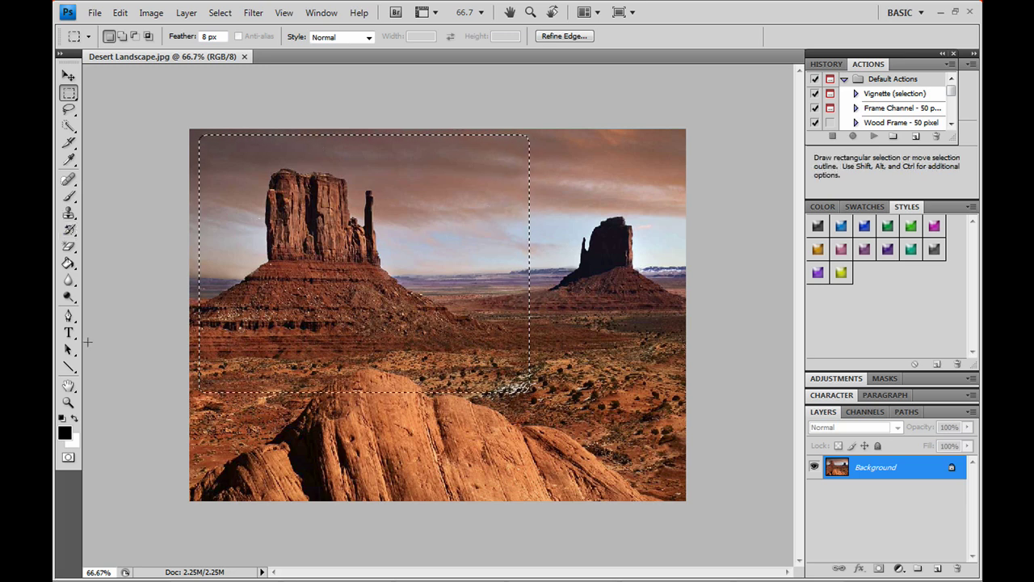
# Step: Copy the feathered selection and create a new document from the Clipboard preset
pyautogui.click(120, 13)
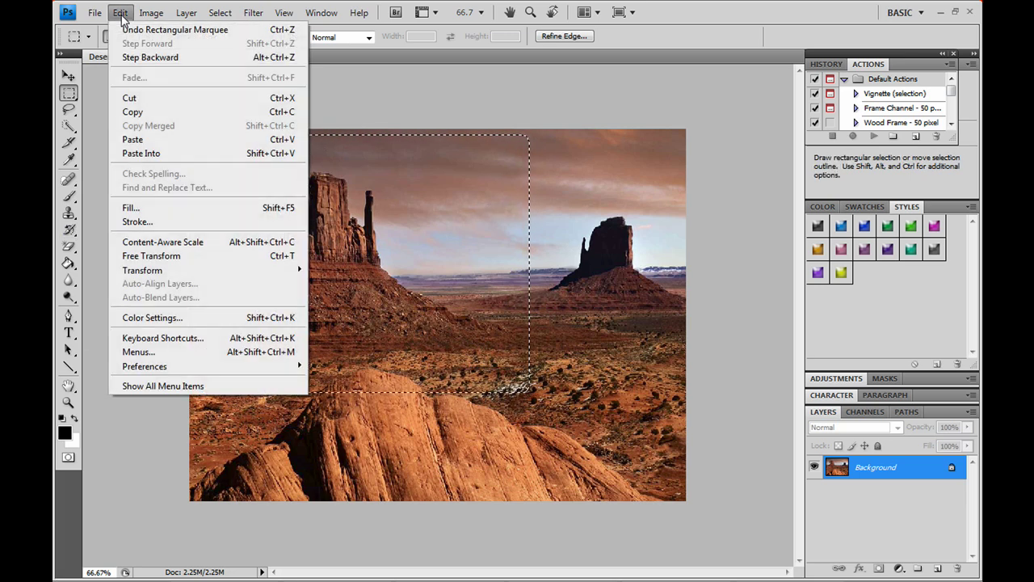
pyautogui.click(129, 108)
pyautogui.click(95, 13)
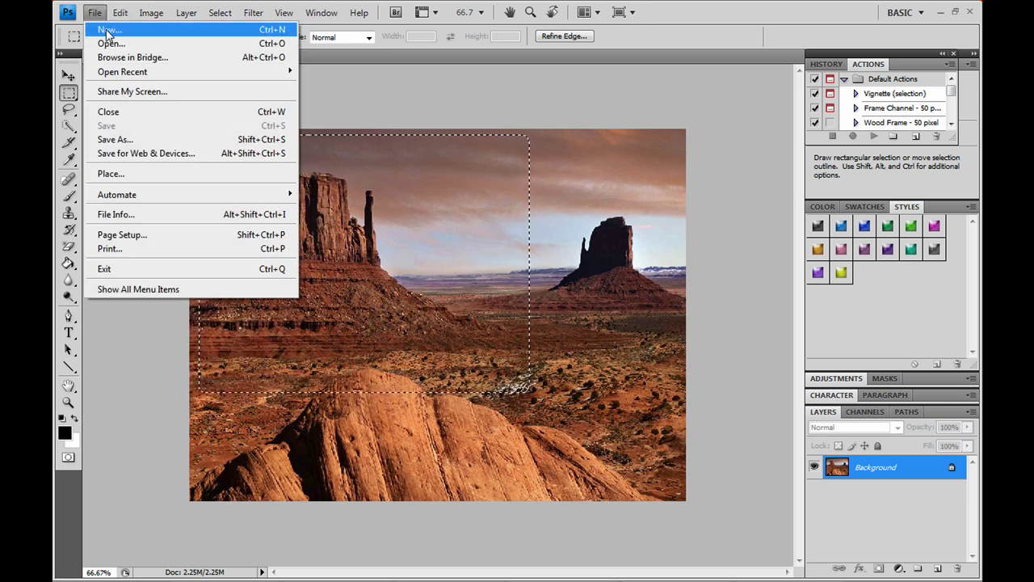
pyautogui.click(106, 31)
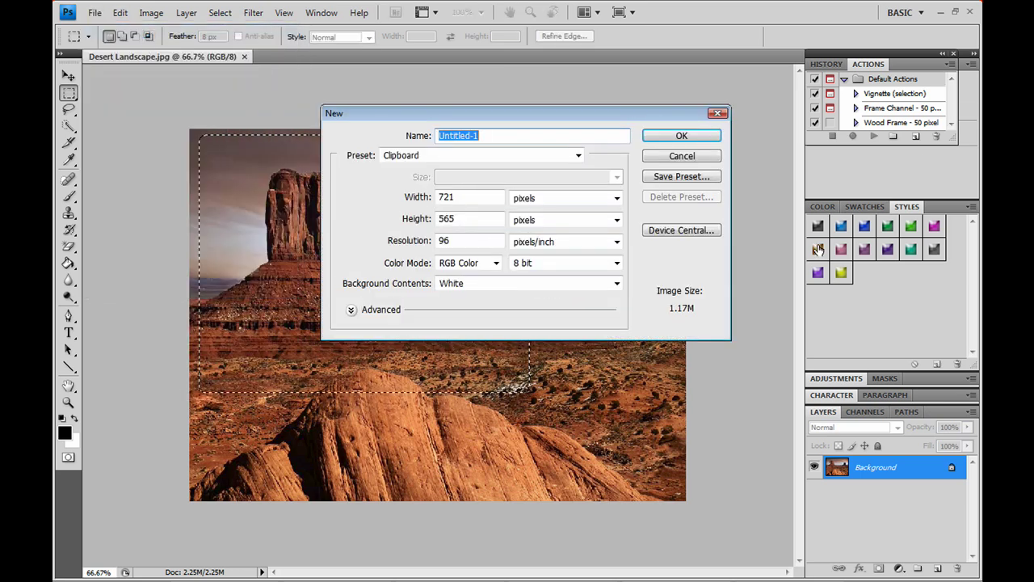
pyautogui.click(697, 132)
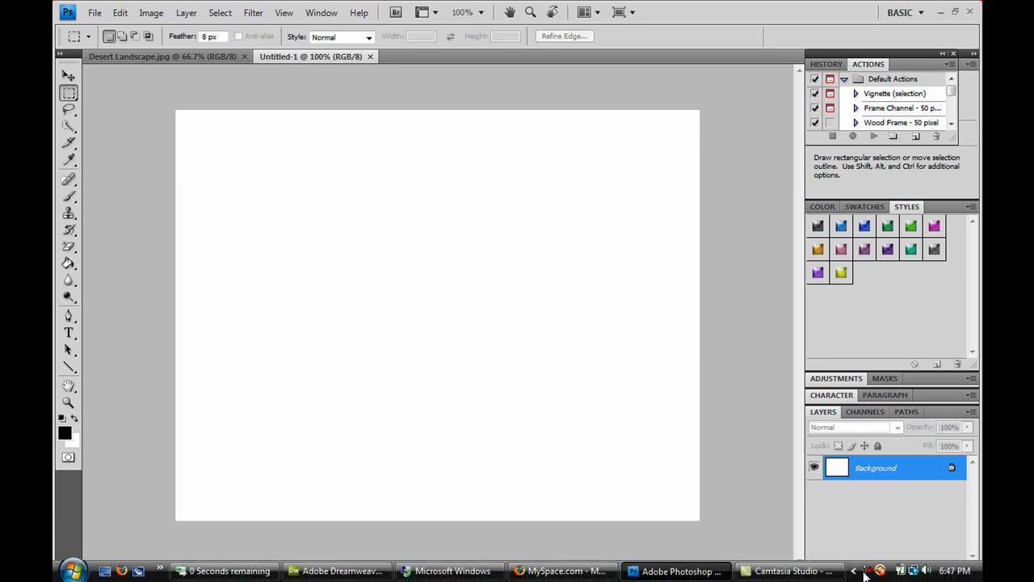
pyautogui.click(866, 574)
pyautogui.click(905, 489)
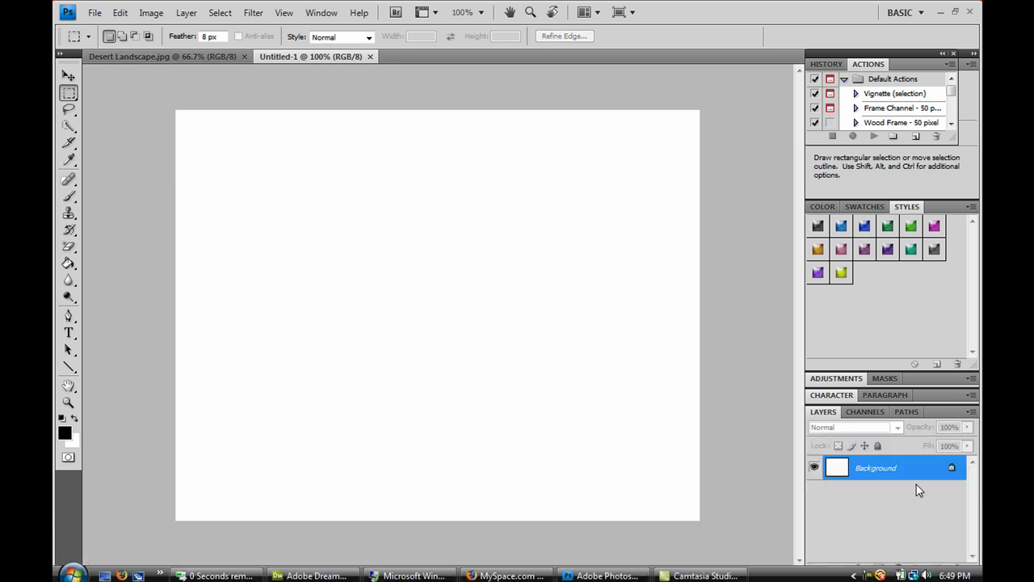
# Step: Paste the butte as Layer 1 and fill the Background layer black with the Paint Bucket
pyautogui.click(120, 13)
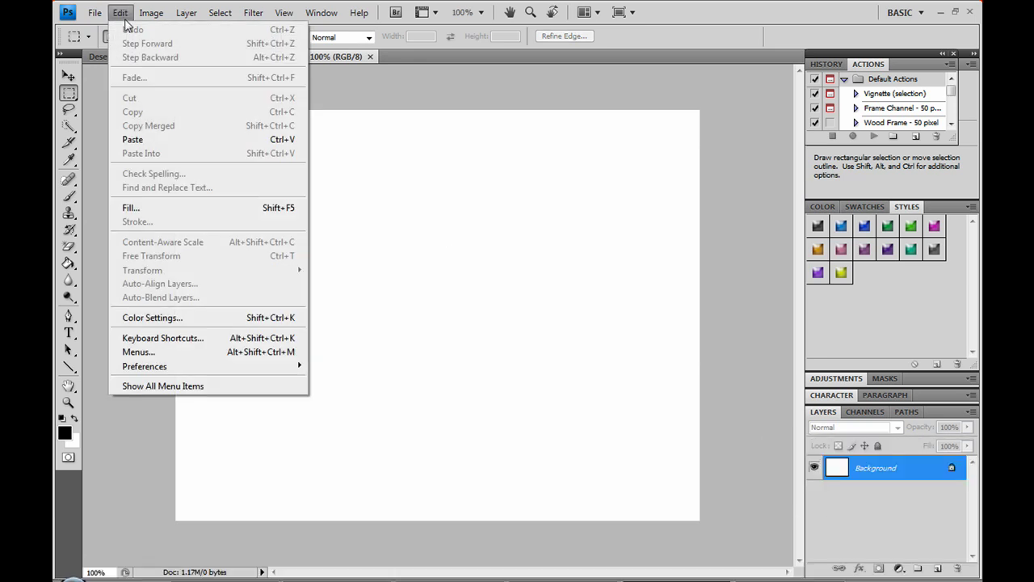
pyautogui.click(140, 137)
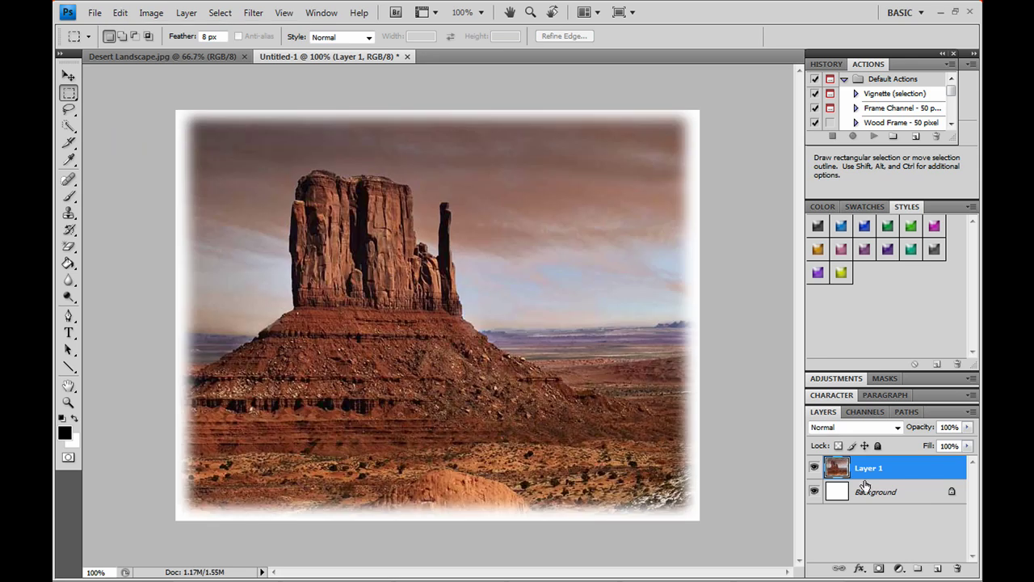
pyautogui.click(864, 488)
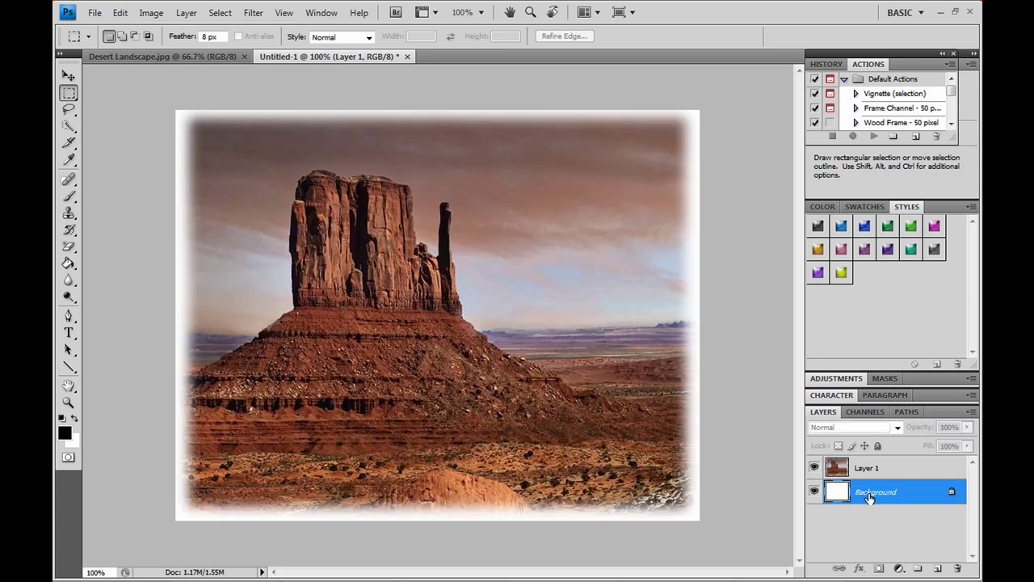
pyautogui.click(69, 263)
pyautogui.click(185, 251)
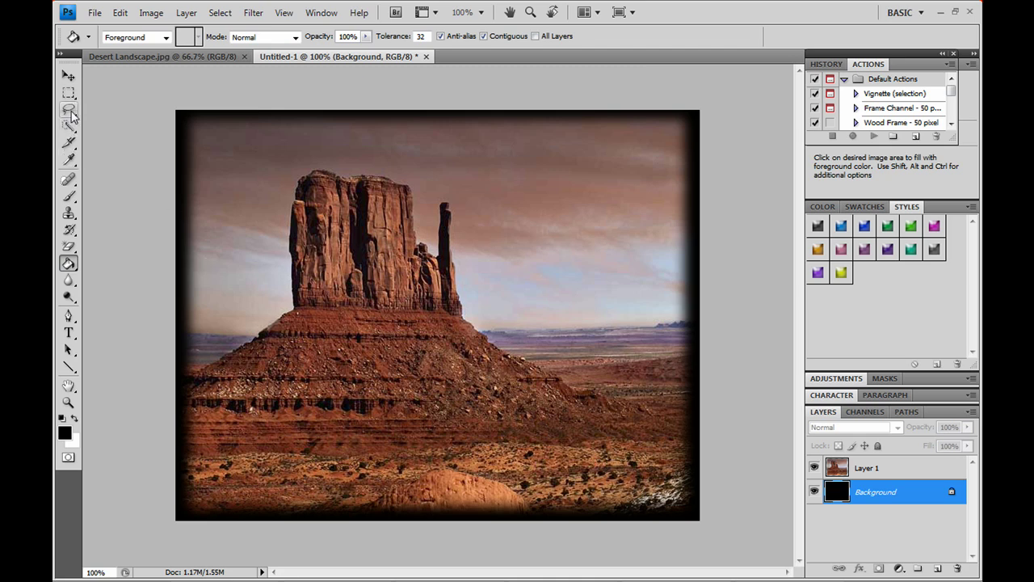
pyautogui.click(69, 75)
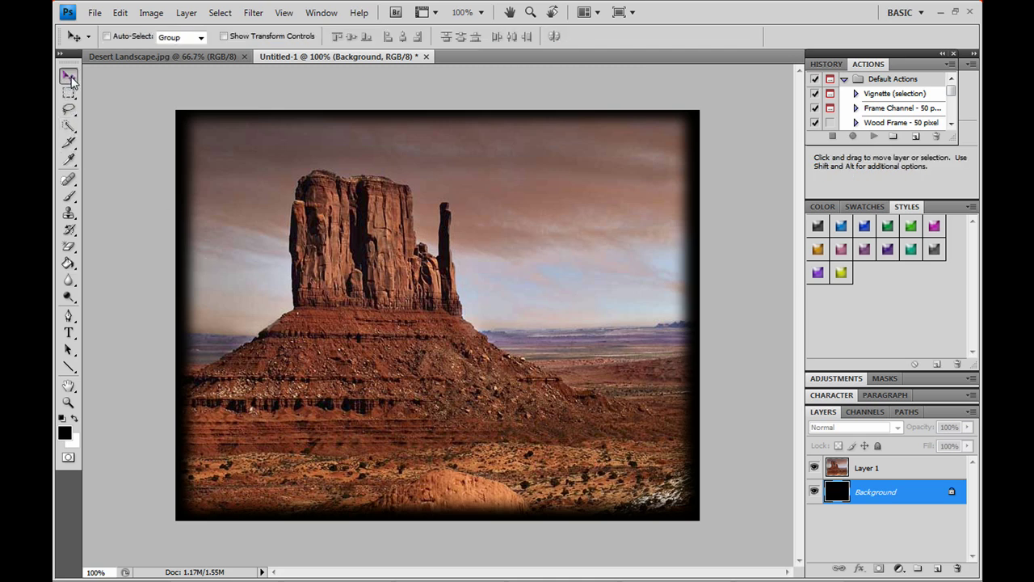
# Step: Create a second clipboard-sized document, add an empty Layer 1, and pick the Rectangular Marquee
pyautogui.click(95, 13)
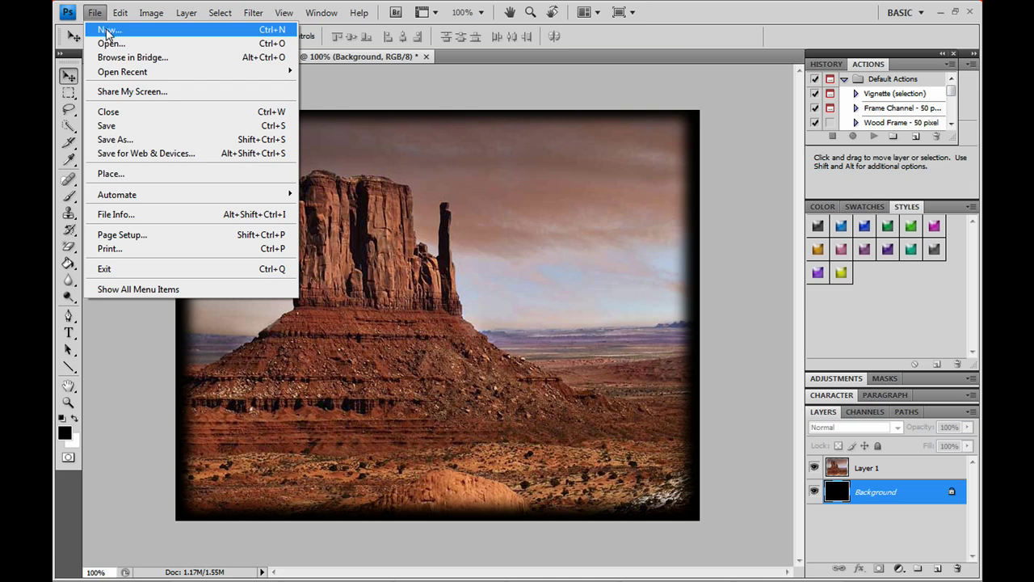
pyautogui.click(106, 31)
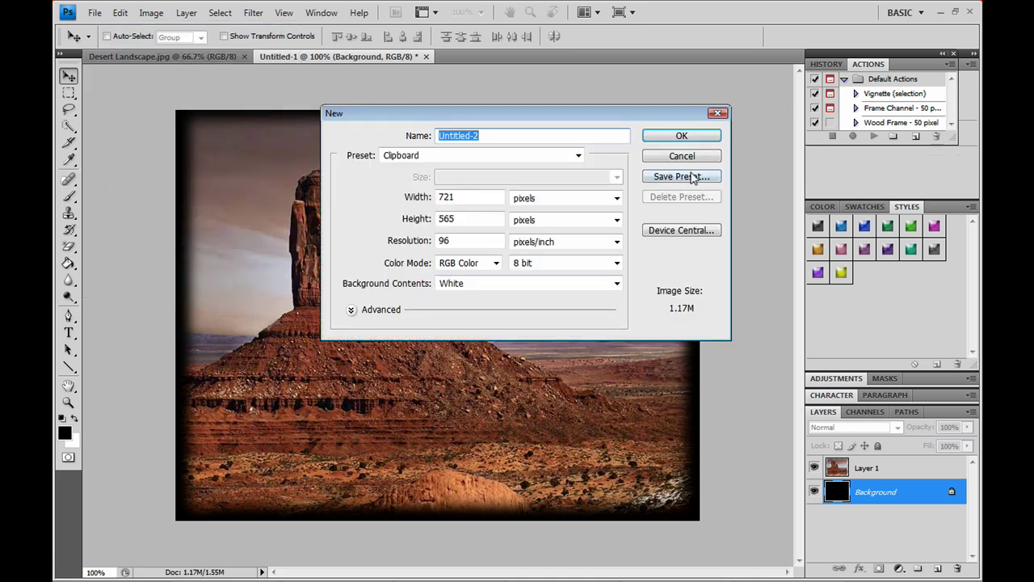
pyautogui.click(699, 136)
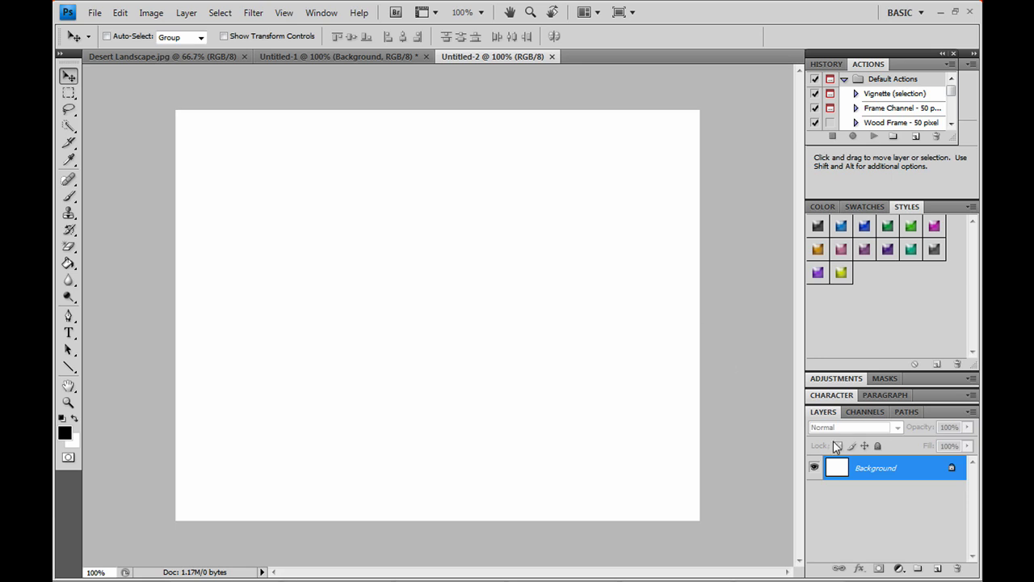
pyautogui.click(938, 568)
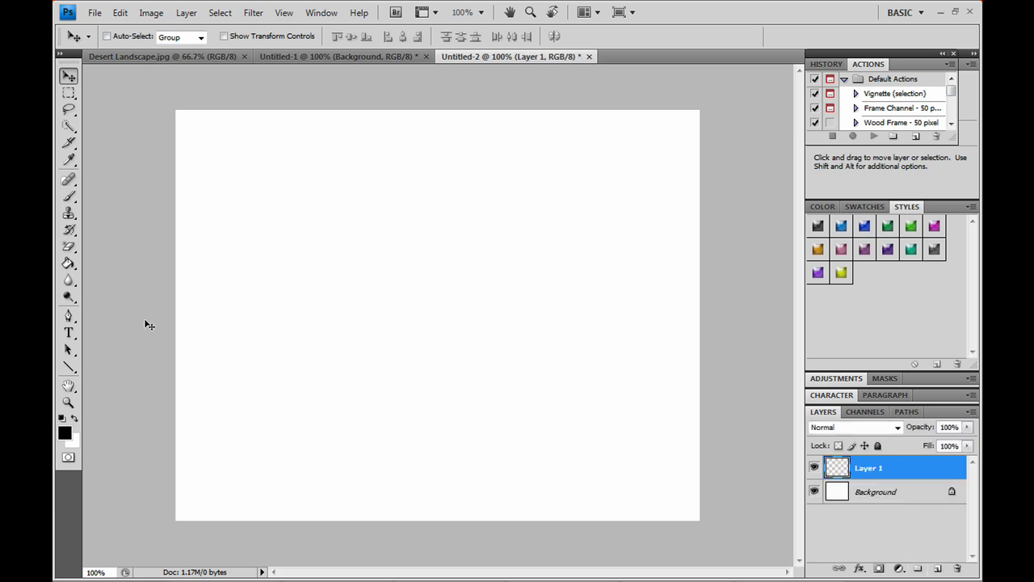
pyautogui.click(69, 93)
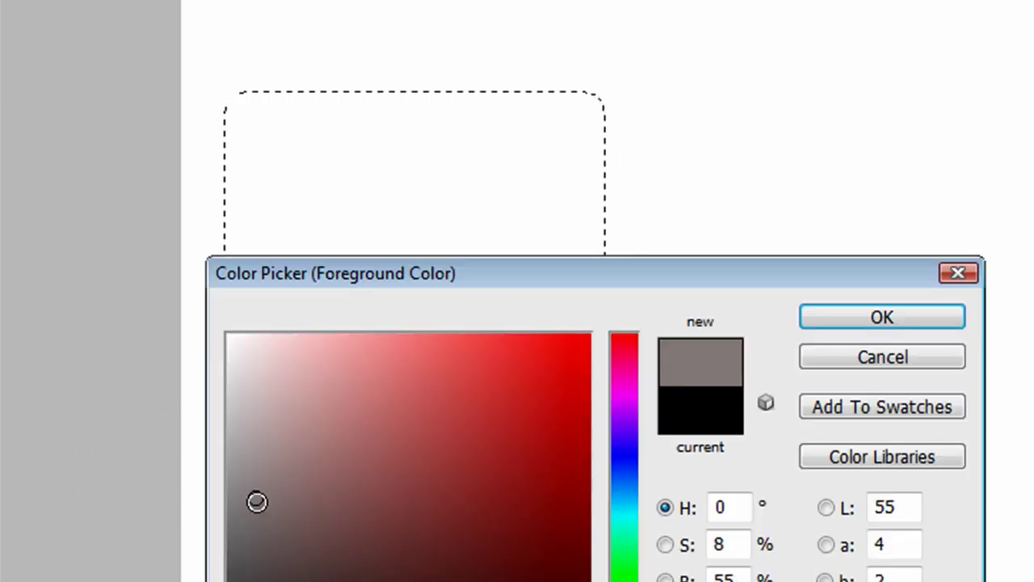
# Step: Set the foreground colour to a light yellow-green in the Color Picker
pyautogui.click(250, 482)
pyautogui.moveTo(626, 562); pyautogui.dragTo(625, 580)
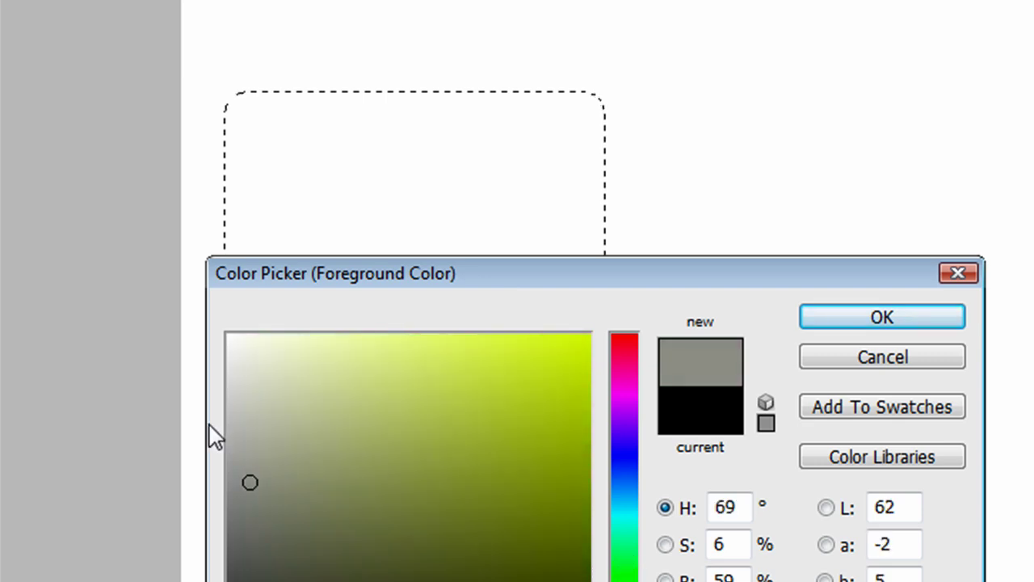
pyautogui.click(277, 450)
pyautogui.moveTo(277, 450)
pyautogui.mouseDown()
pyautogui.moveTo(331, 425)
pyautogui.moveTo(358, 379)
pyautogui.moveTo(384, 372)
pyautogui.mouseUp()
pyautogui.click(846, 319)
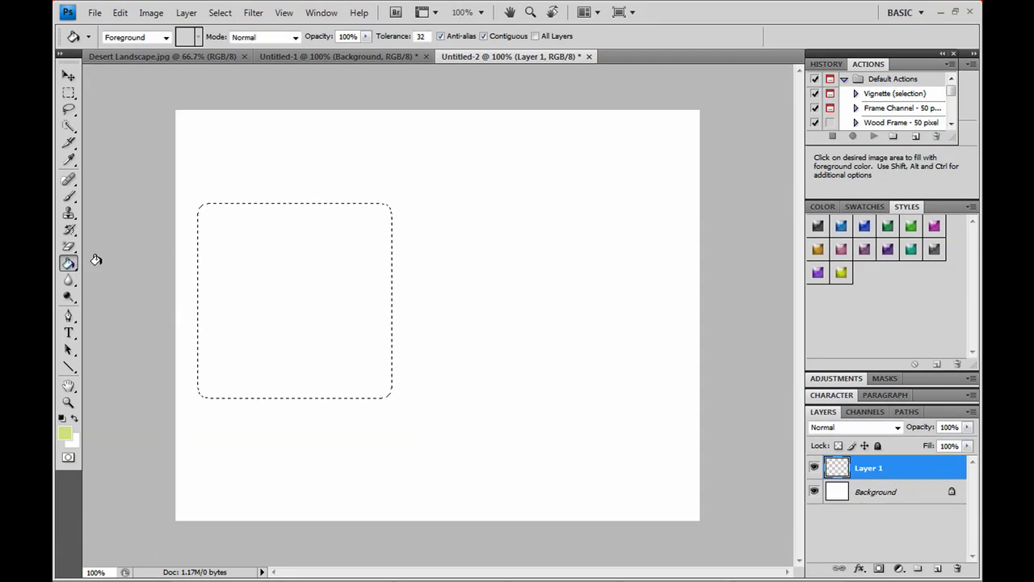
# Step: Fill the square selection on Layer 1 with yellow-green, keeping 100% opacity
pyautogui.click(241, 272)
pyautogui.press('v')
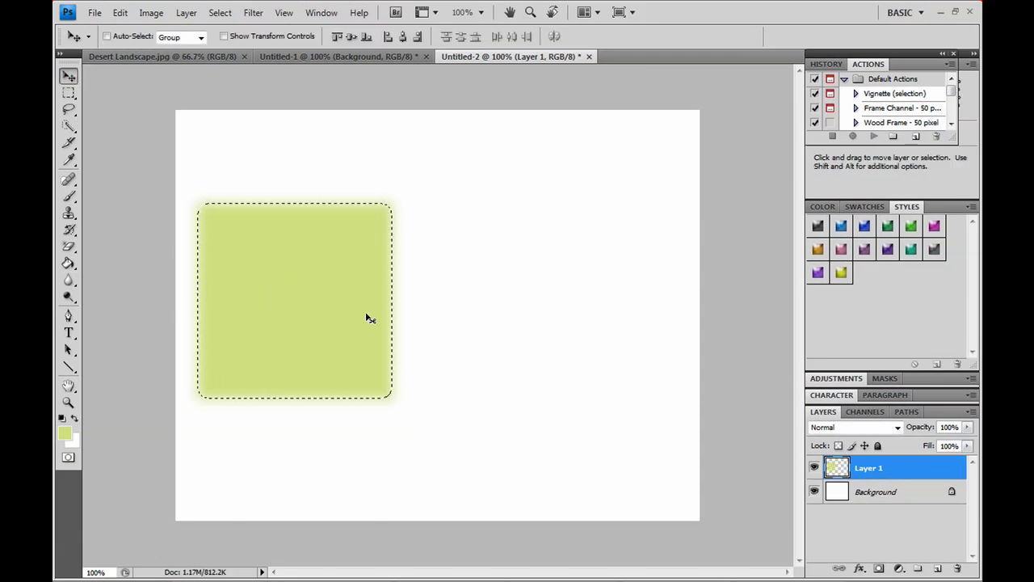
pyautogui.click(967, 427)
pyautogui.moveTo(967, 443)
pyautogui.mouseDown()
pyautogui.moveTo(942, 446)
pyautogui.moveTo(970, 442)
pyautogui.mouseUp()
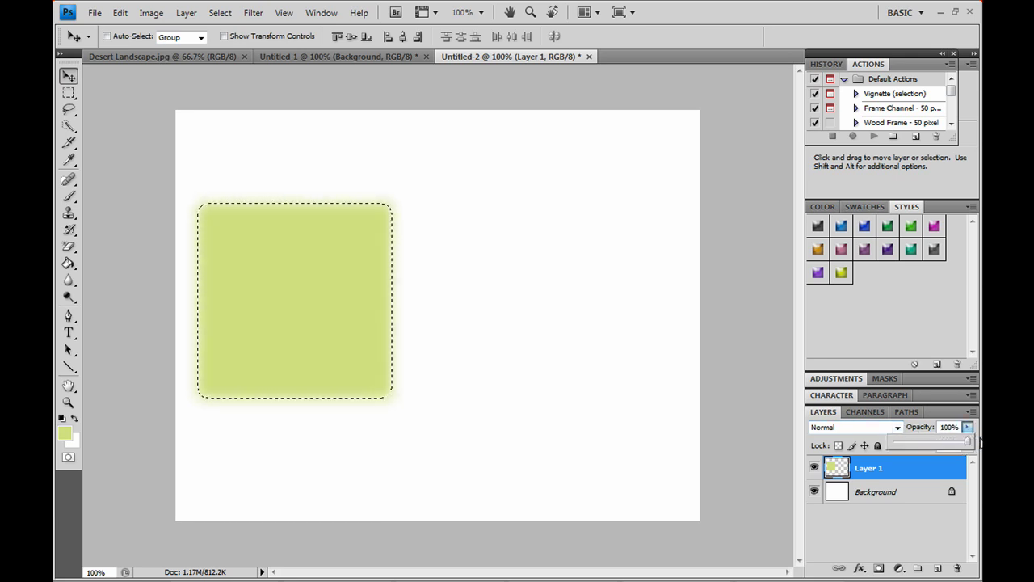
pyautogui.click(68, 92)
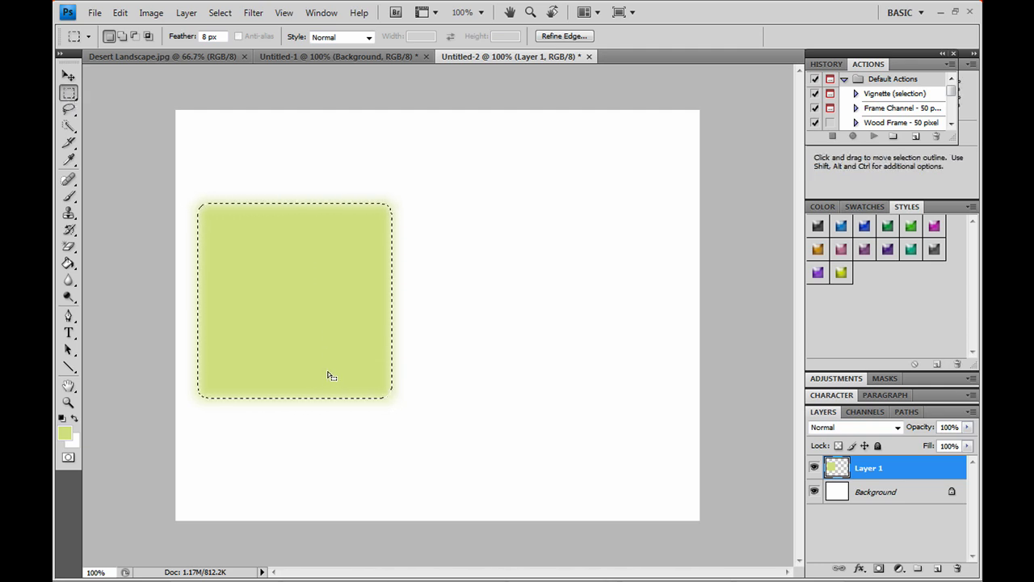
# Step: Deselect and drag the soft green square toward the canvas centre
pyautogui.hotkey('ctrl', 'd')
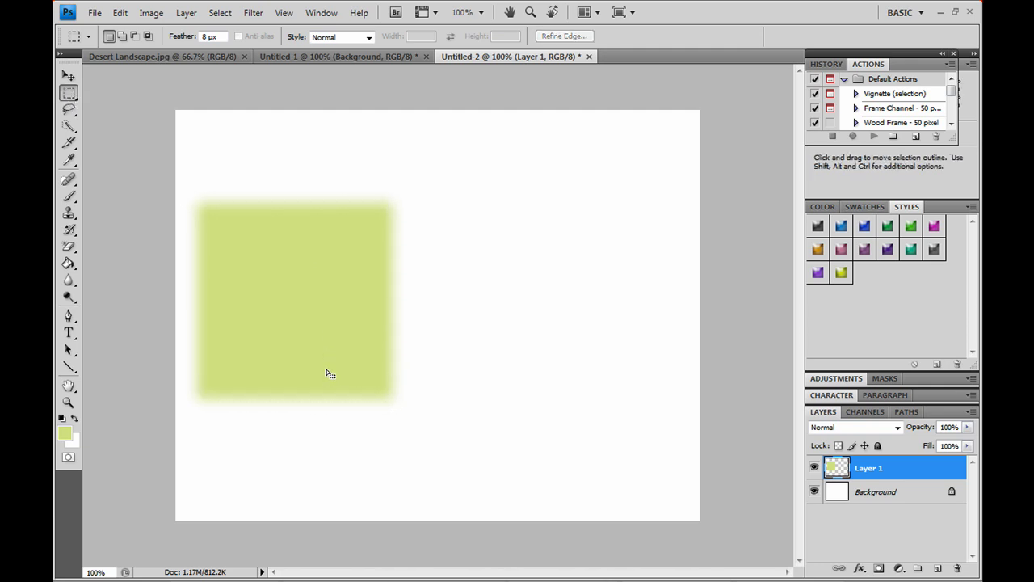
pyautogui.click(69, 75)
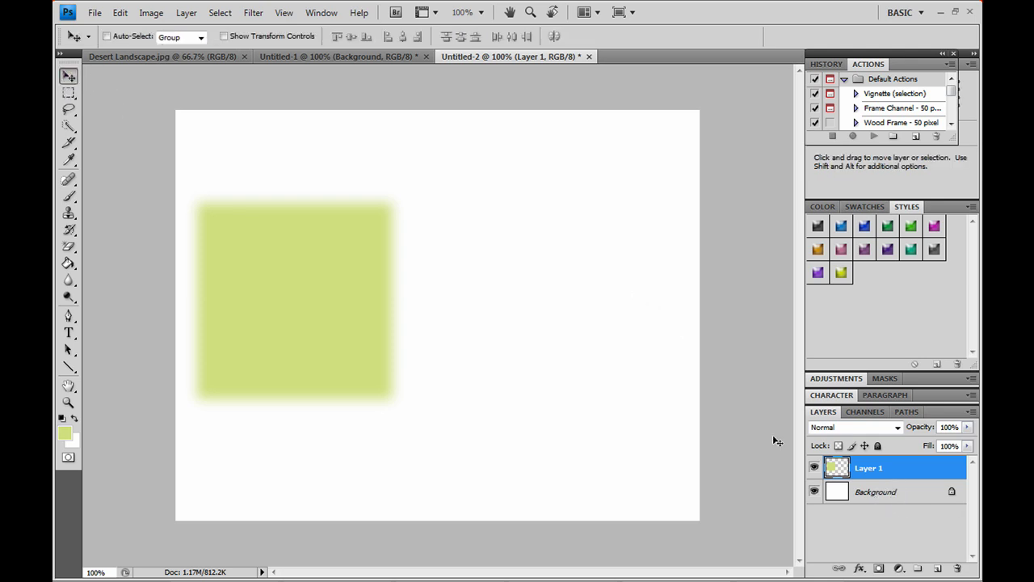
pyautogui.moveTo(304, 312); pyautogui.dragTo(421, 305)
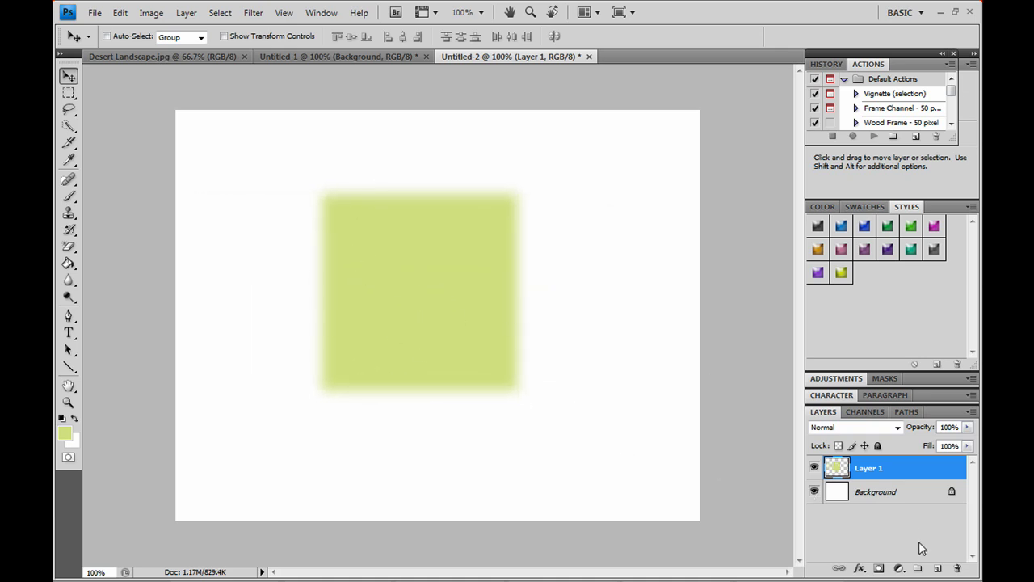
pyautogui.click(861, 568)
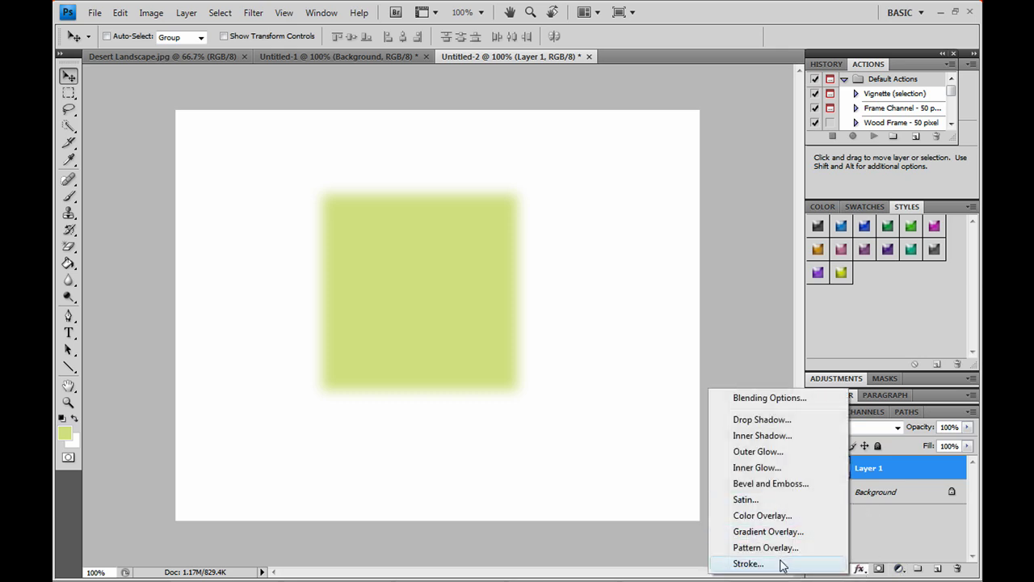
# Step: Apply a red Color Overlay to the square and fill the Background layer black
pyautogui.click(776, 516)
pyautogui.click(696, 238)
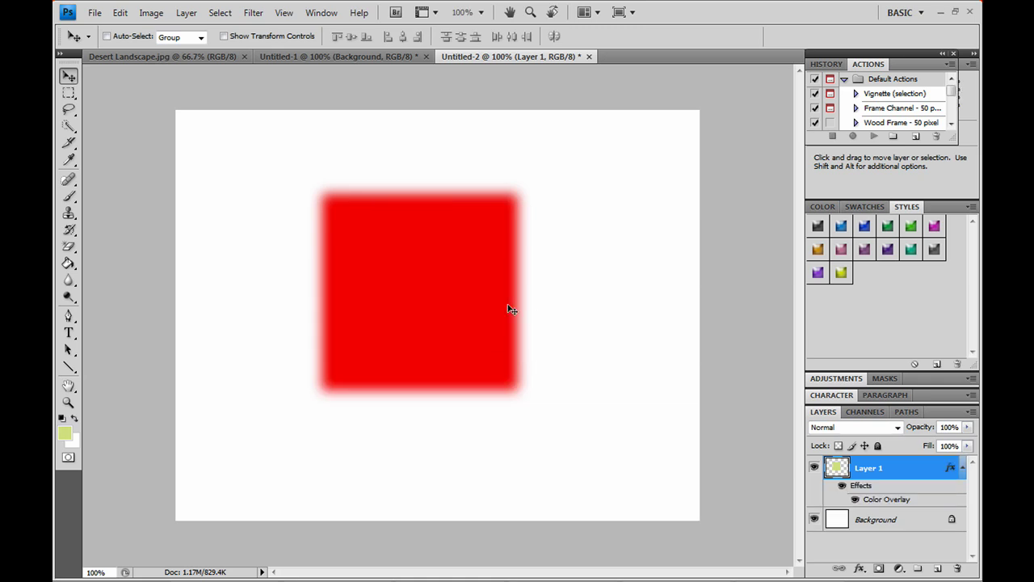
pyautogui.click(884, 524)
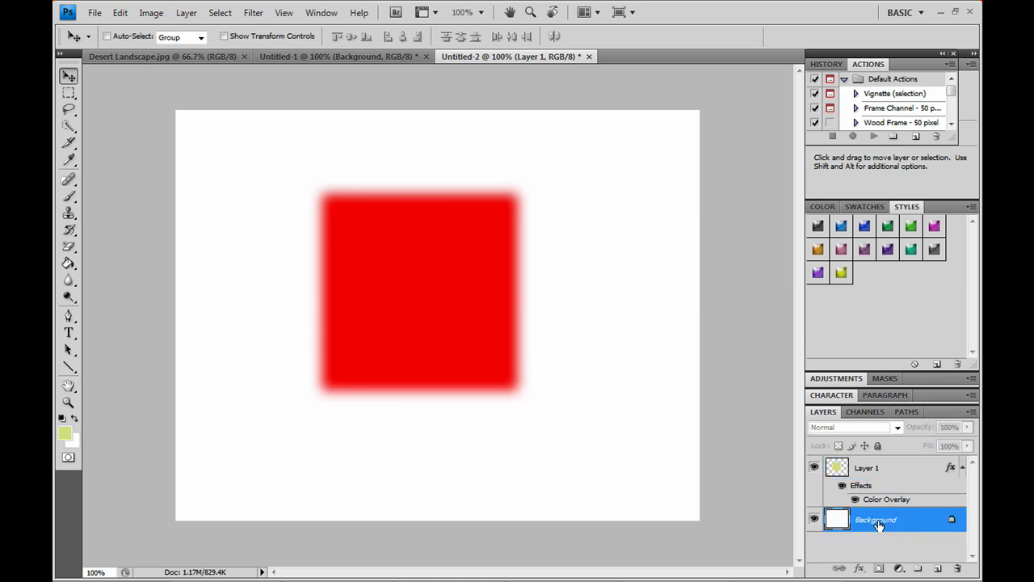
pyautogui.click(69, 263)
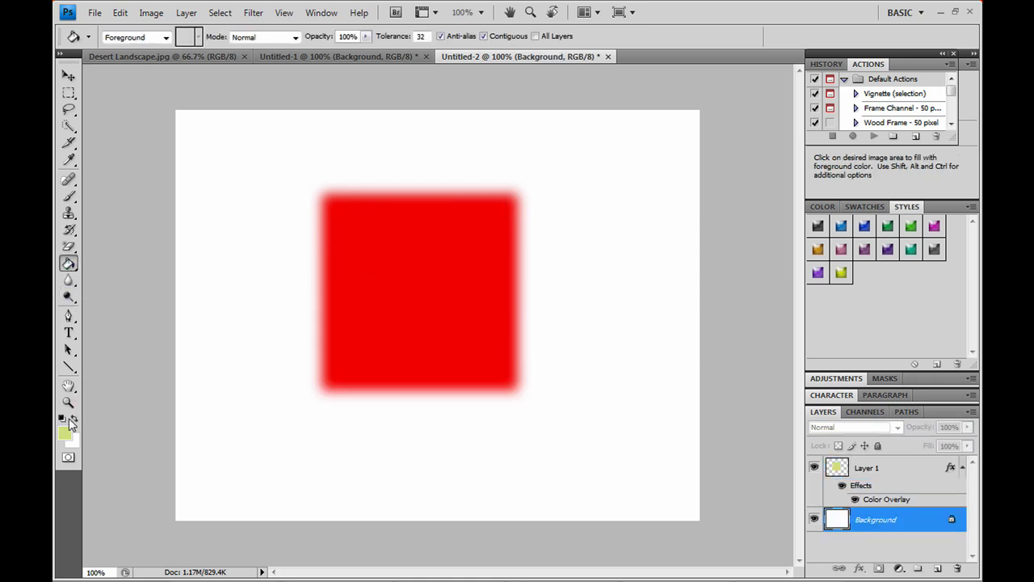
pyautogui.click(62, 418)
pyautogui.click(213, 376)
# Step: Dismiss the locked-Background warning and make Layer 1 active
pyautogui.click(68, 75)
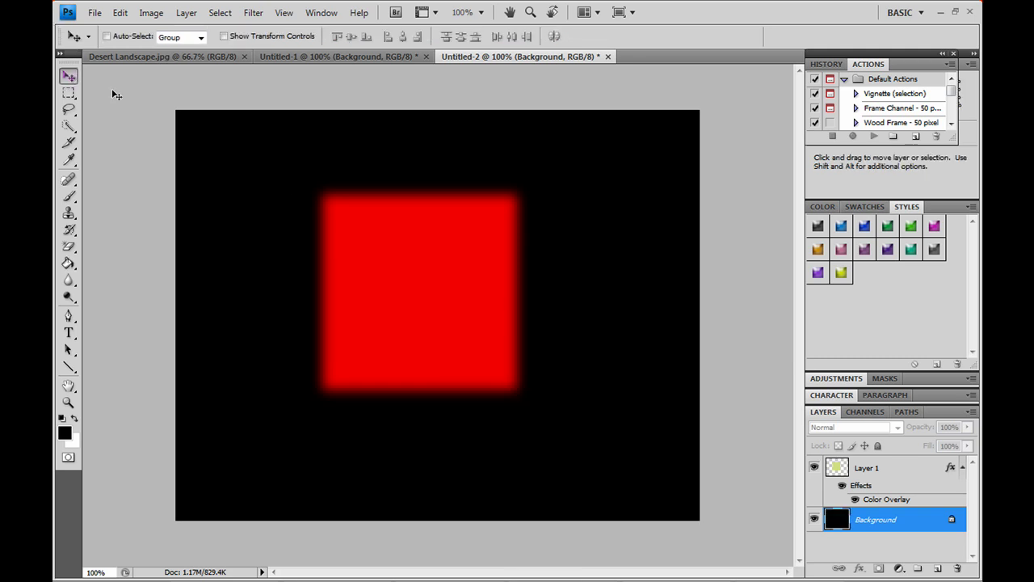
pyautogui.click(299, 335)
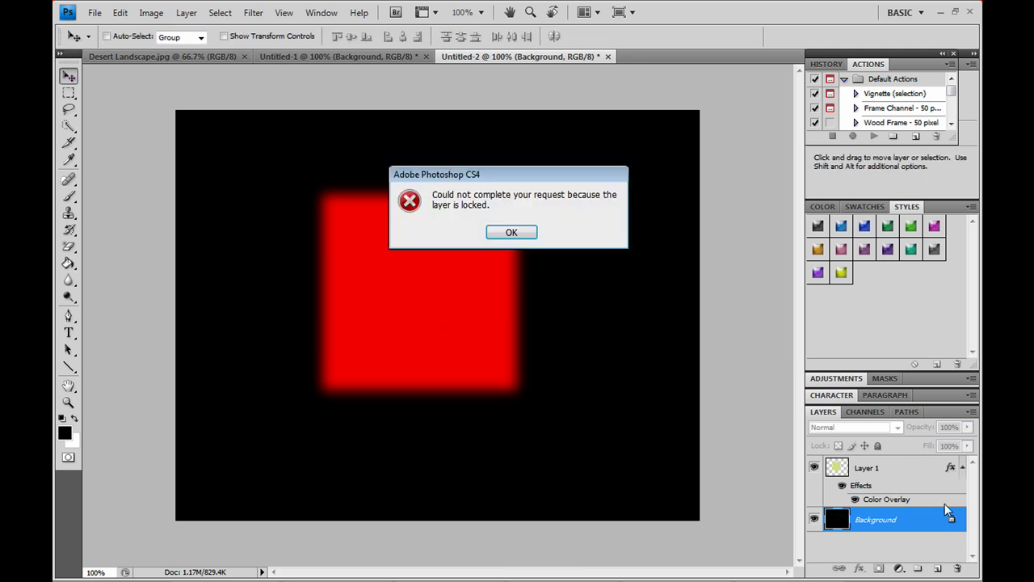
pyautogui.press('Return')
pyautogui.click(921, 465)
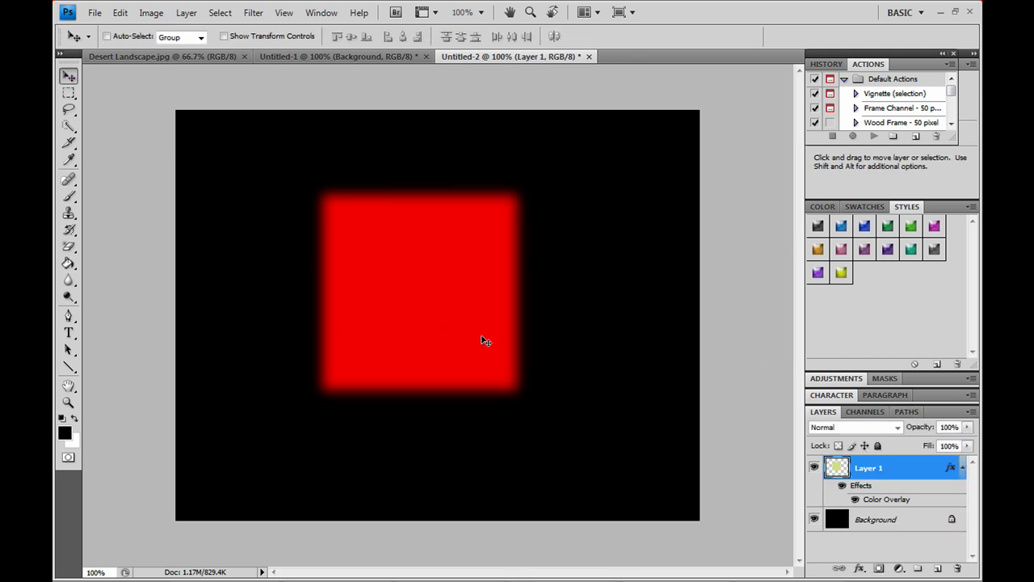
pyautogui.rightClick(306, 276)
# Step: Move the red square into the left half and reselect the Rectangular Marquee with Normal style
pyautogui.click(390, 257)
pyautogui.moveTo(420, 269); pyautogui.dragTo(296, 270)
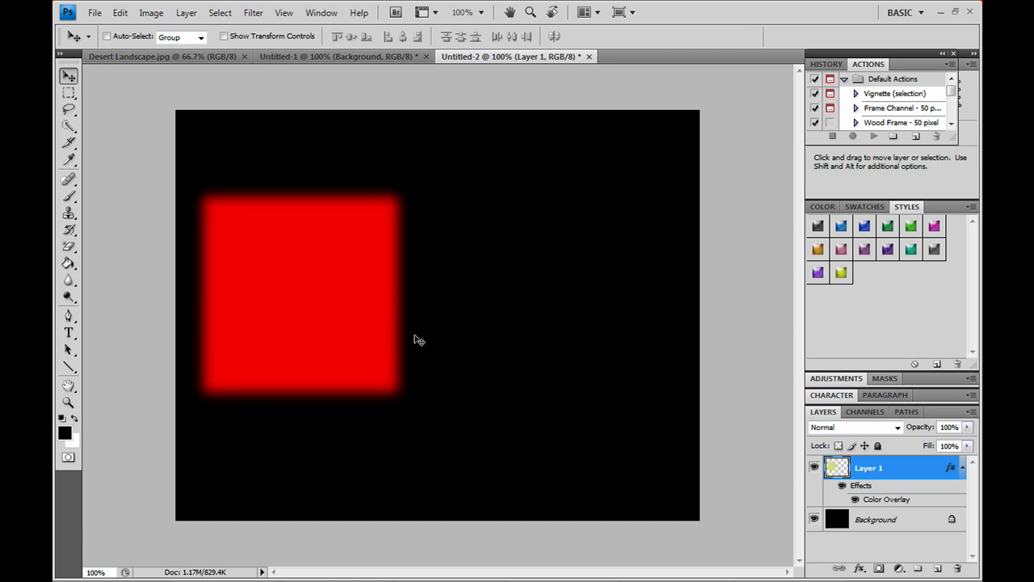
pyautogui.click(69, 93)
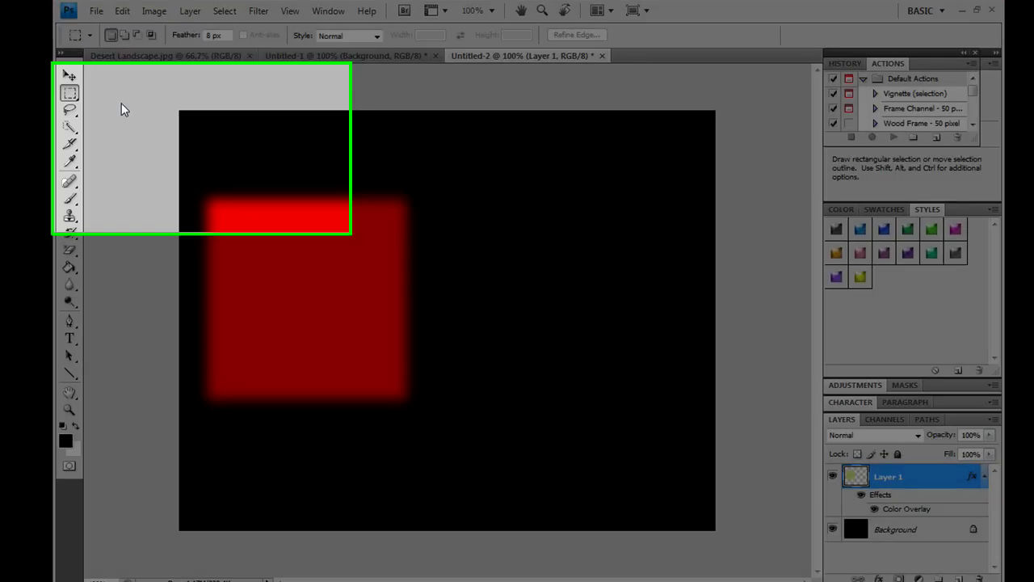
pyautogui.click(70, 93)
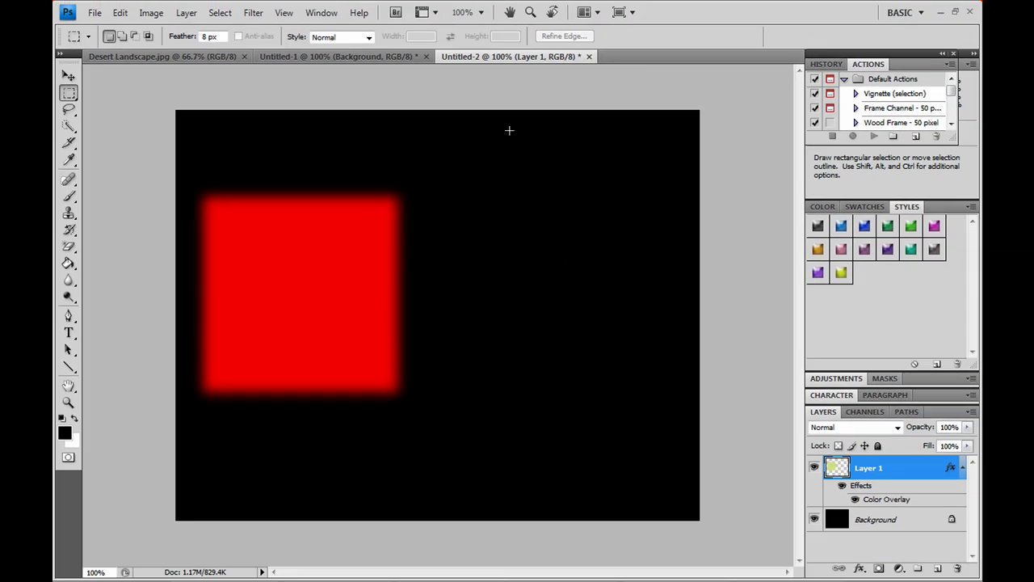
pyautogui.click(368, 38)
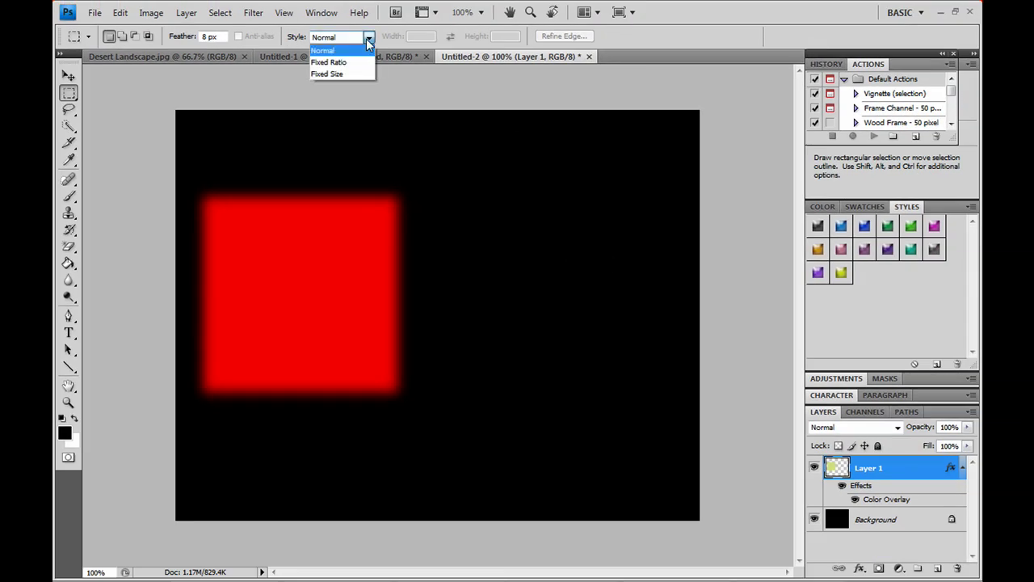
pyautogui.click(366, 38)
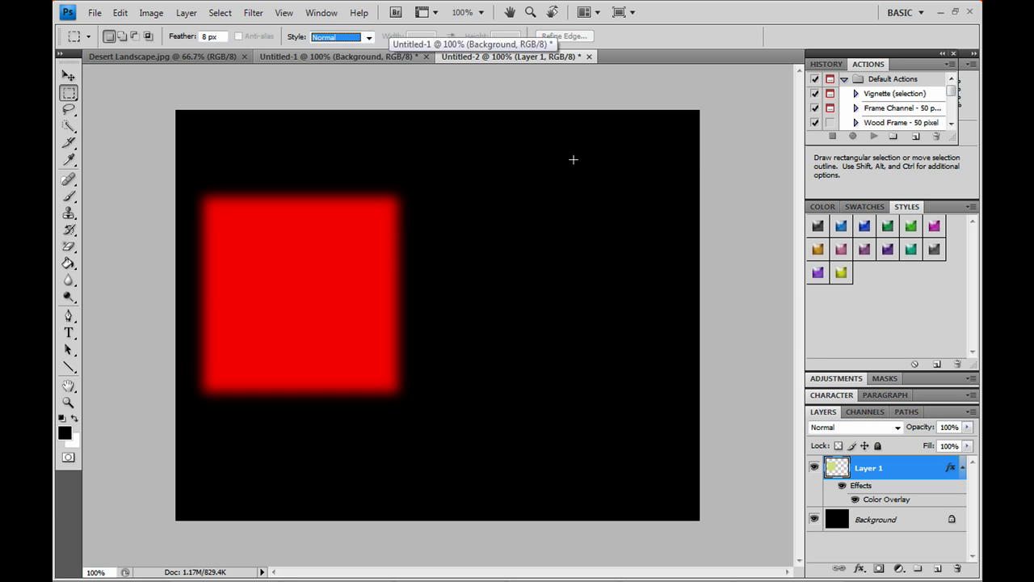